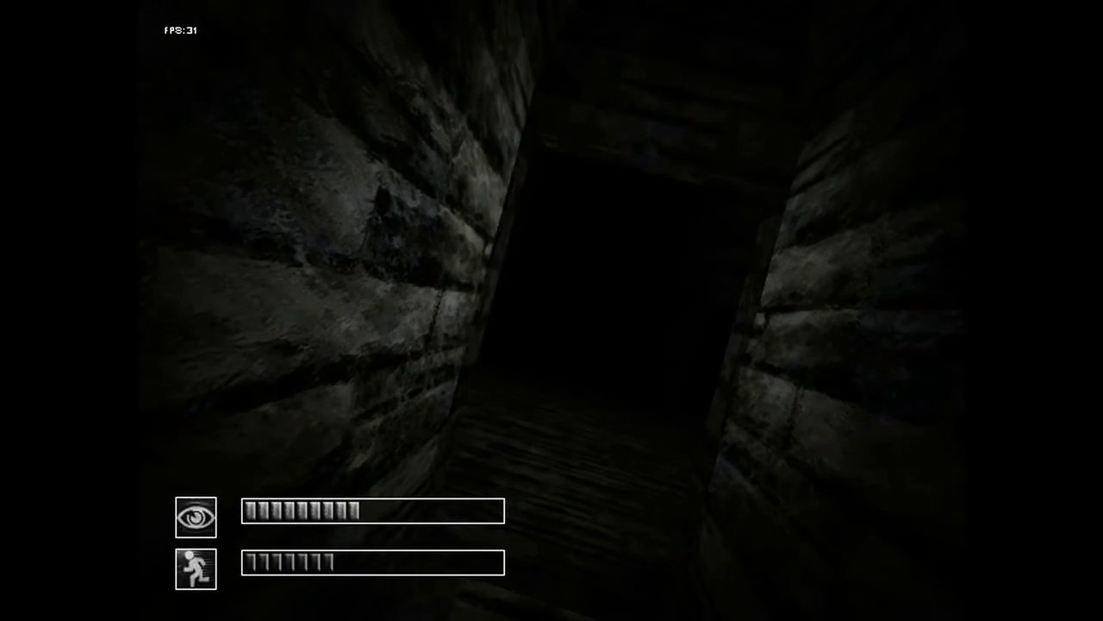
pyautogui.press('w')
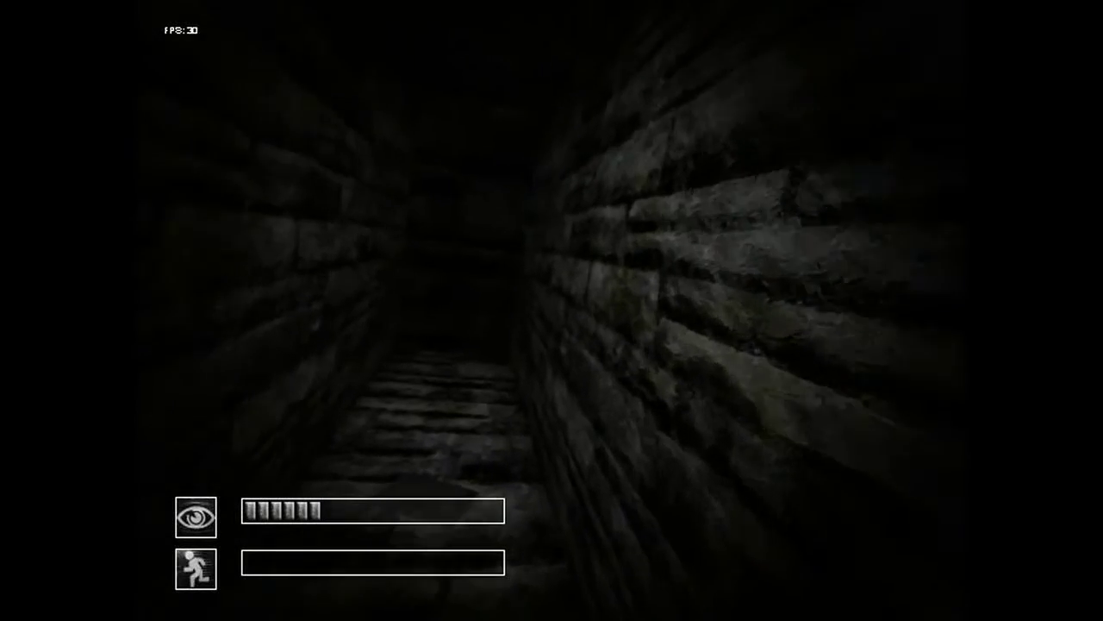
pyautogui.press('w')
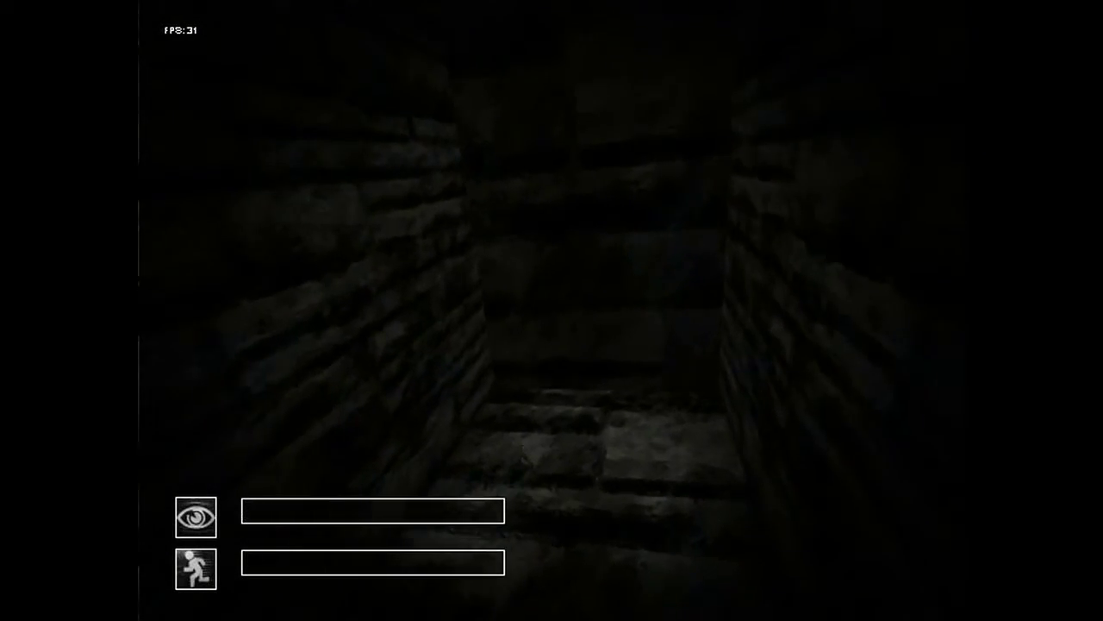
pyautogui.press('w')
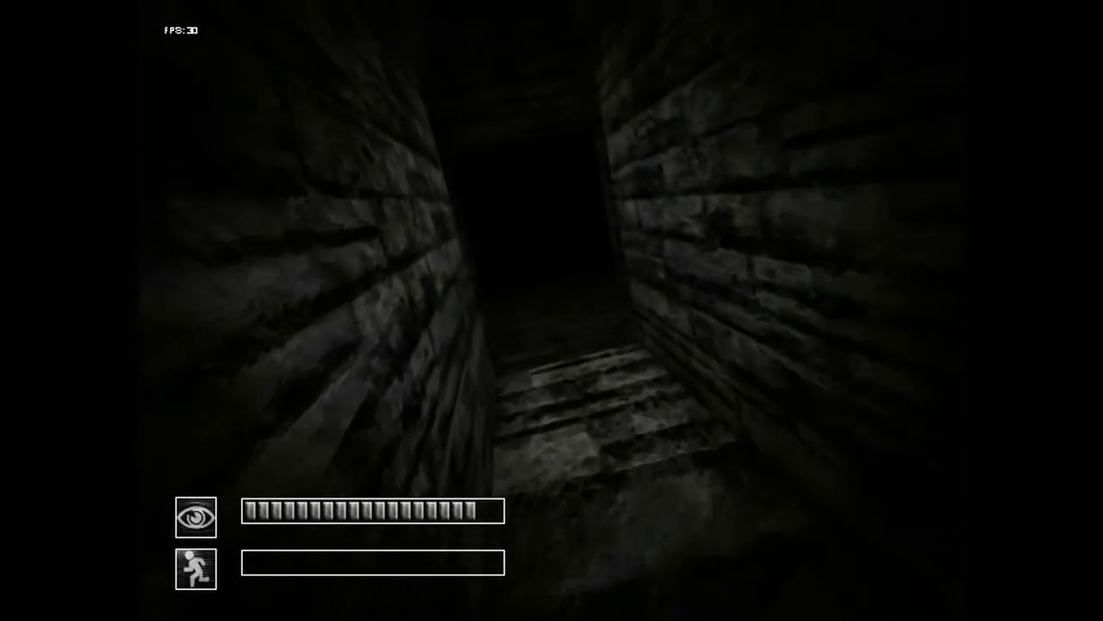
pyautogui.press('w')
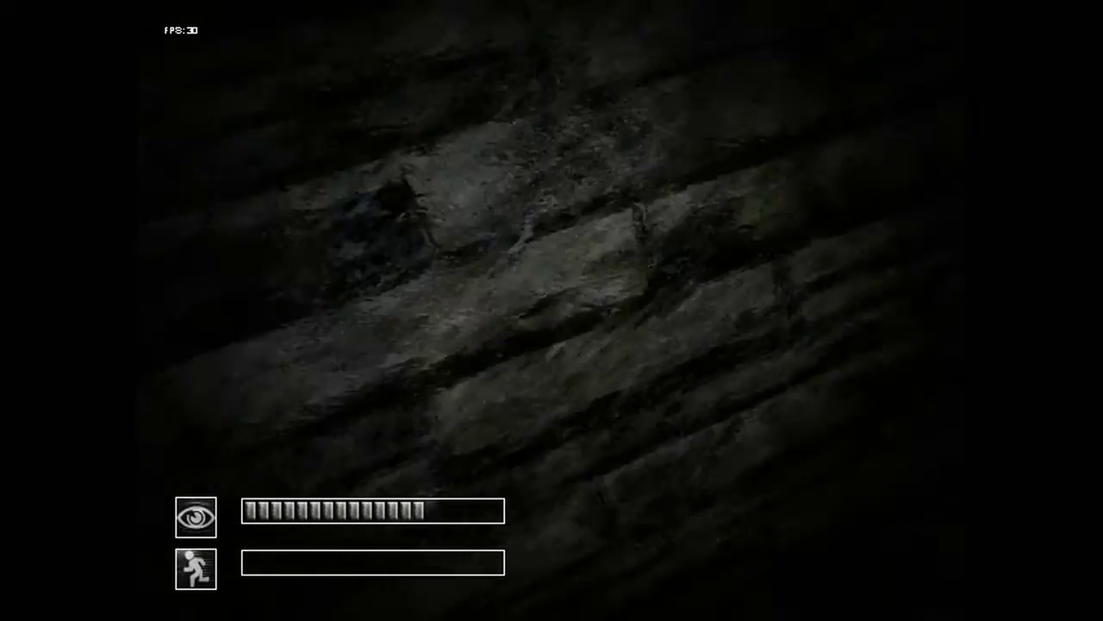
pyautogui.press('w')
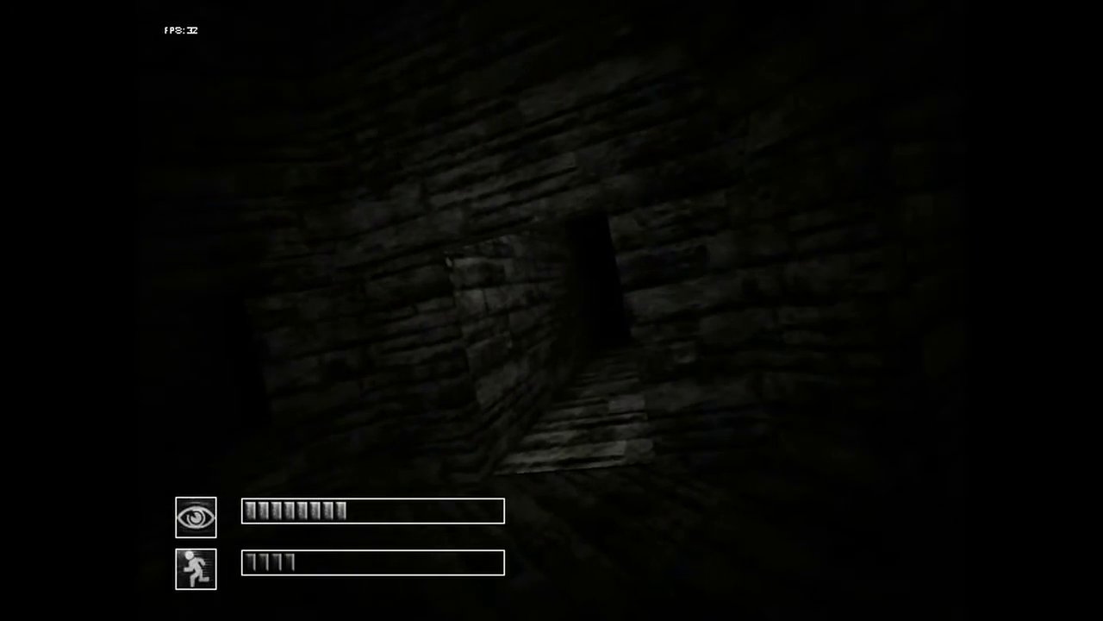
pyautogui.hotkey('shift', 'w')
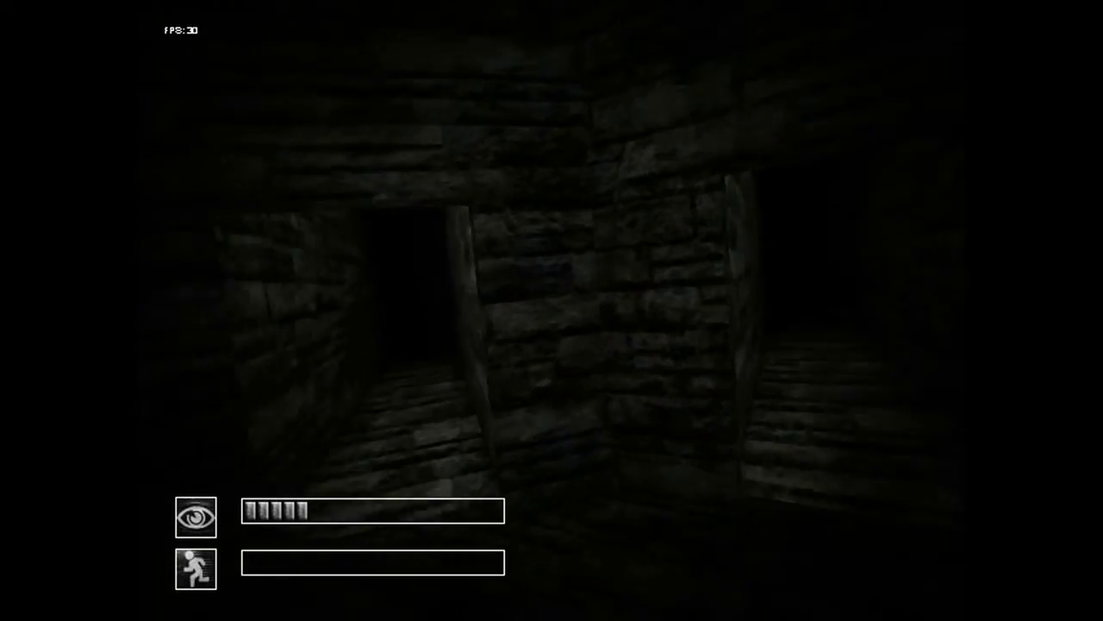
pyautogui.press('w')
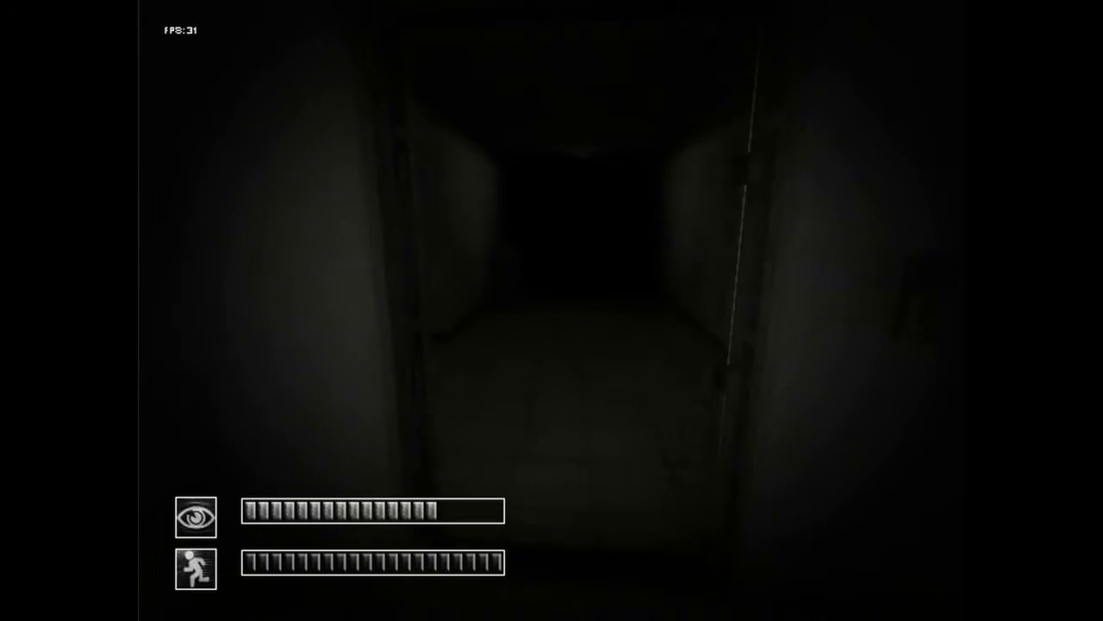
pyautogui.press('w')
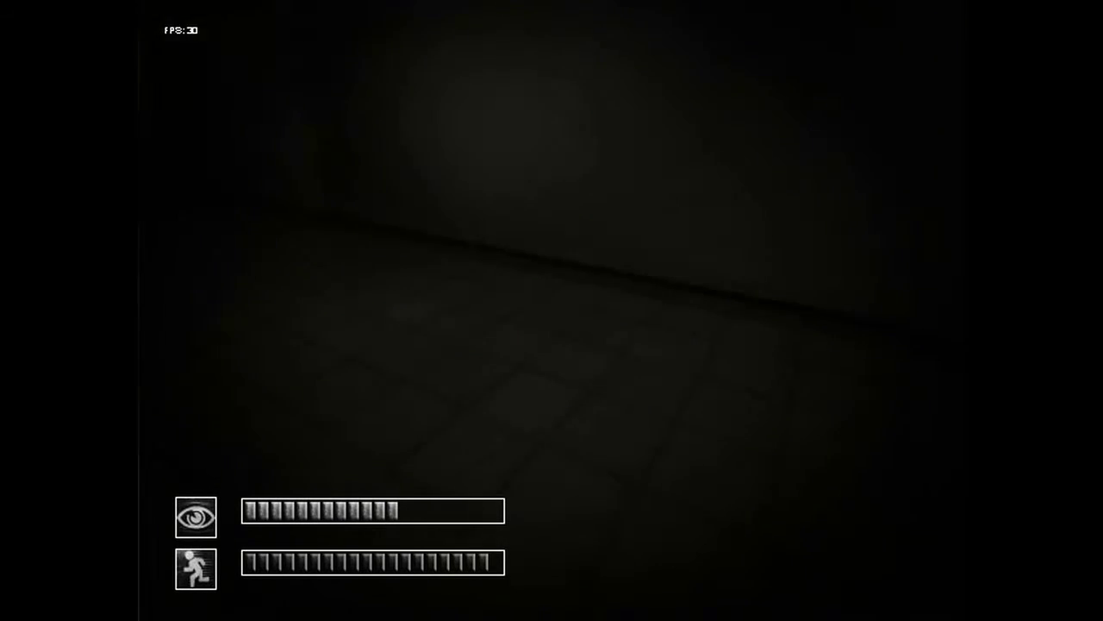
pyautogui.hotkey('shift', 'w')
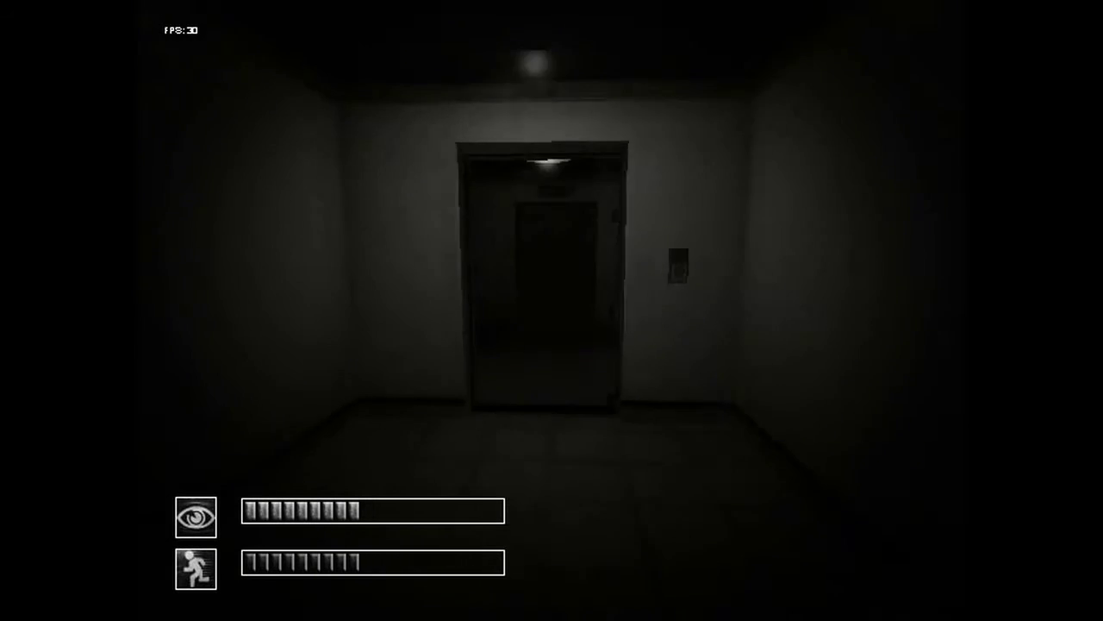
pyautogui.press('w')
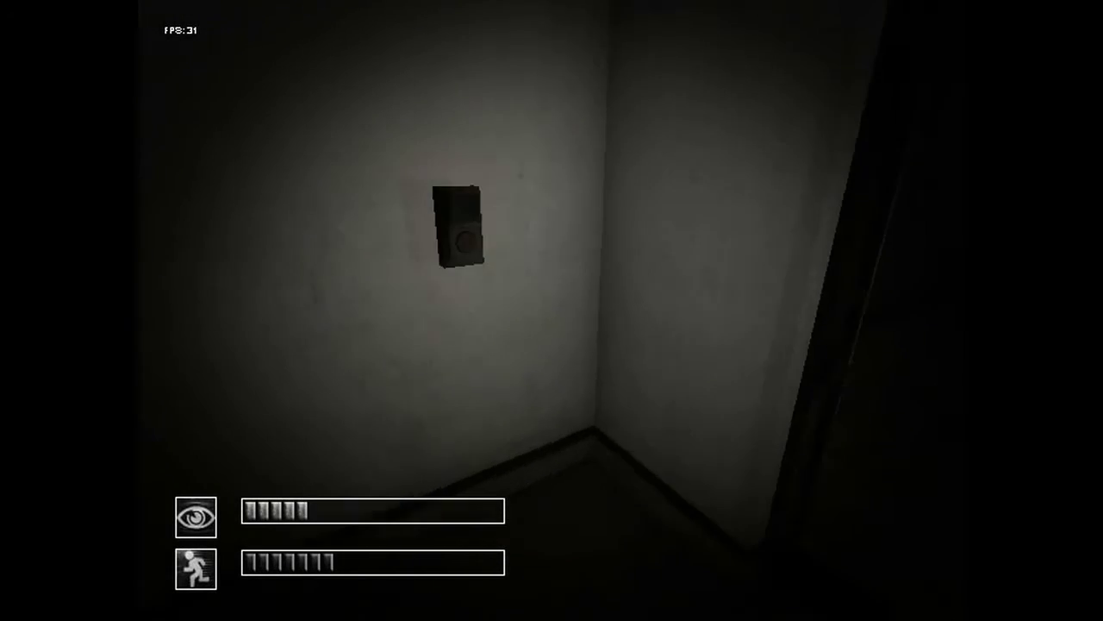
pyautogui.press('w')
pyautogui.click(569, 270)
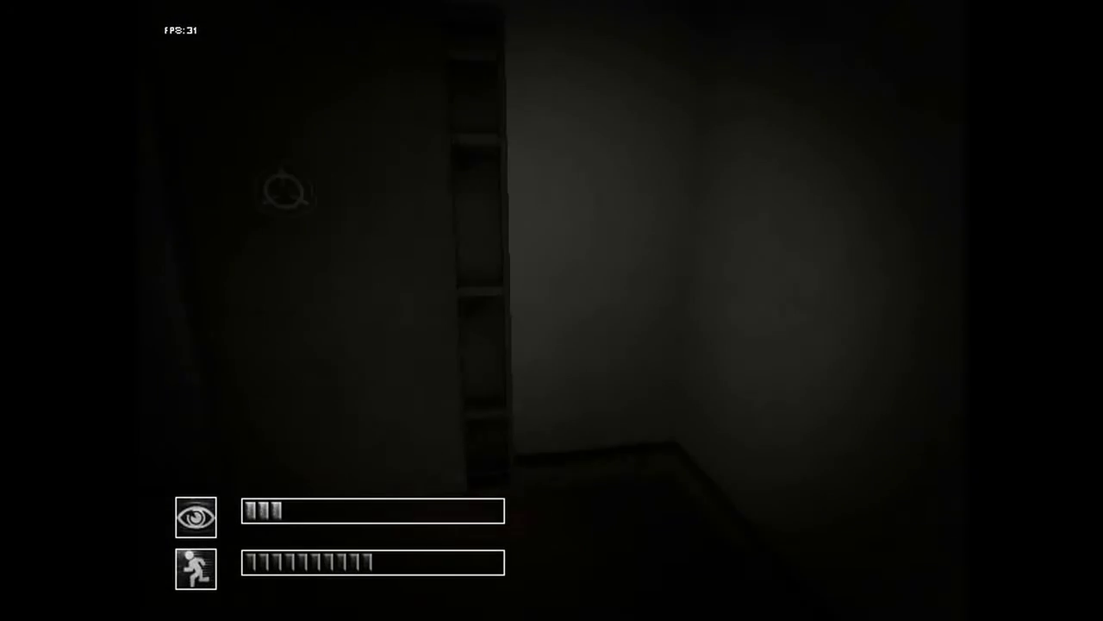
pyautogui.press('w')
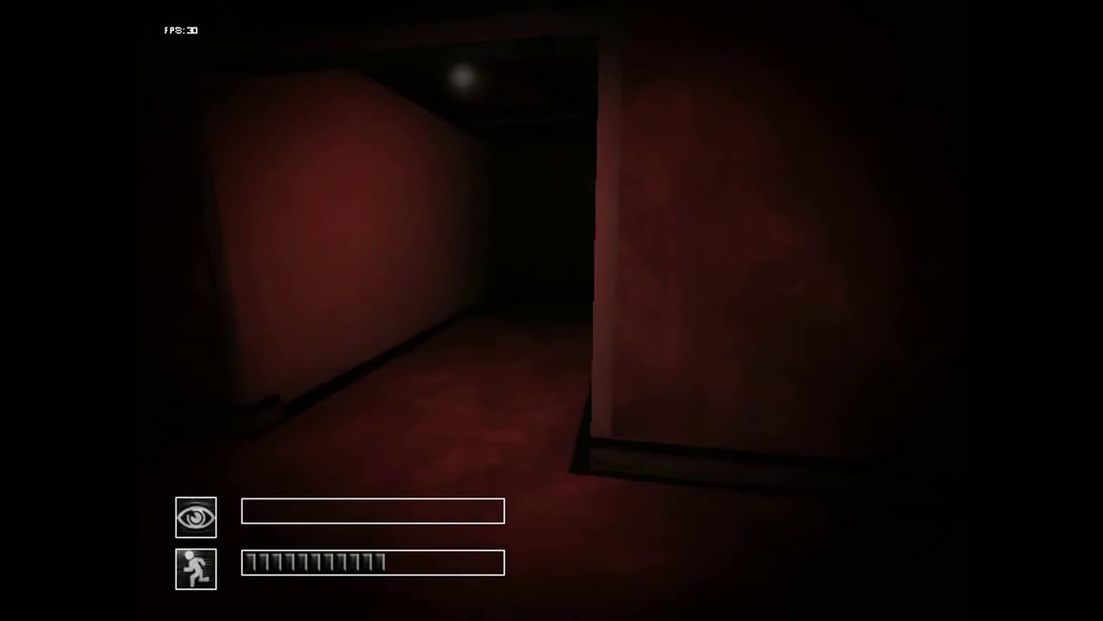
pyautogui.press('w')
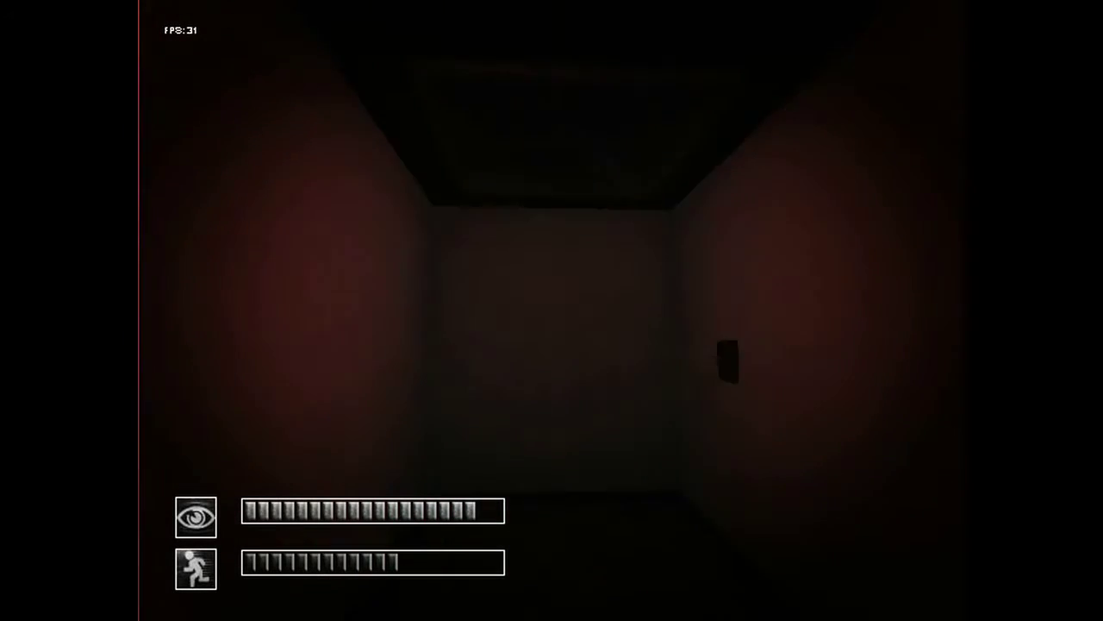
pyautogui.hotkey('shift', 'w')
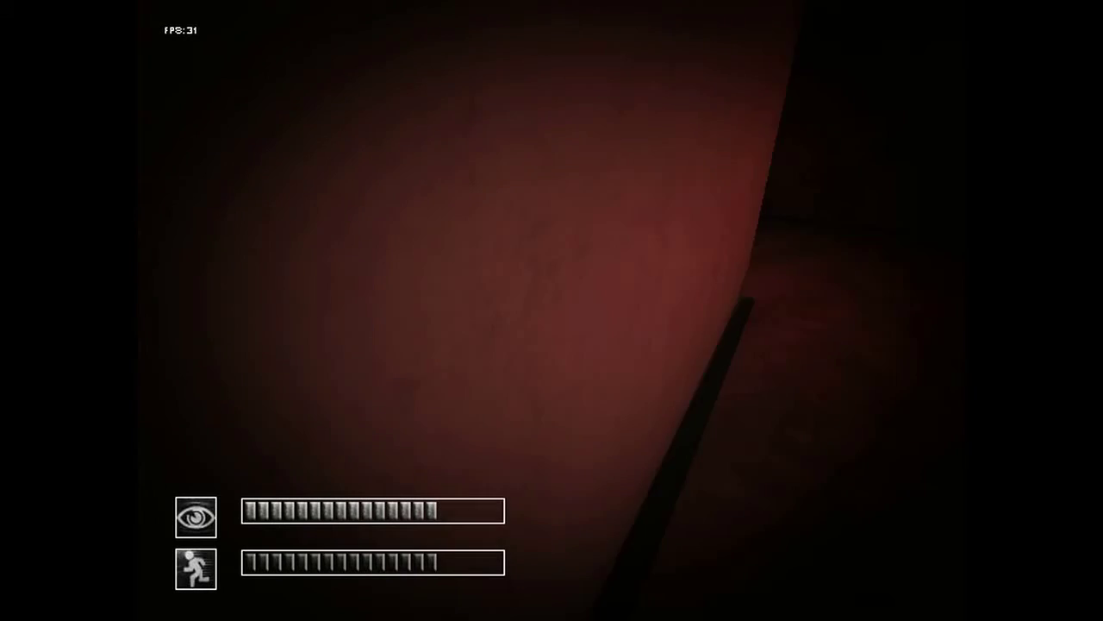
pyautogui.hotkey('shift', 'w')
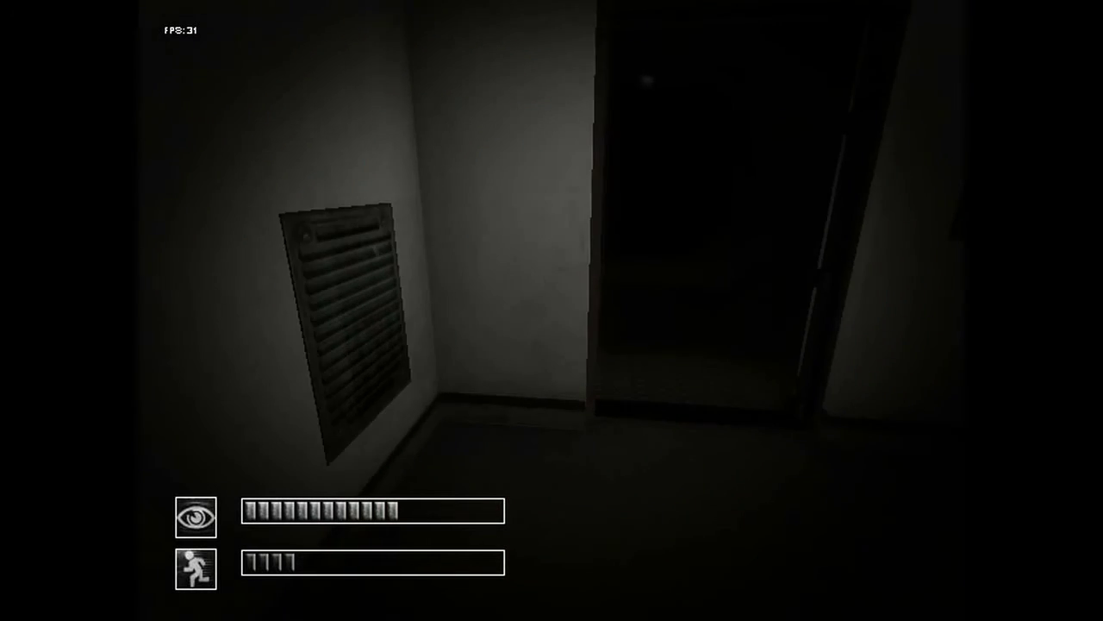
pyautogui.press('w')
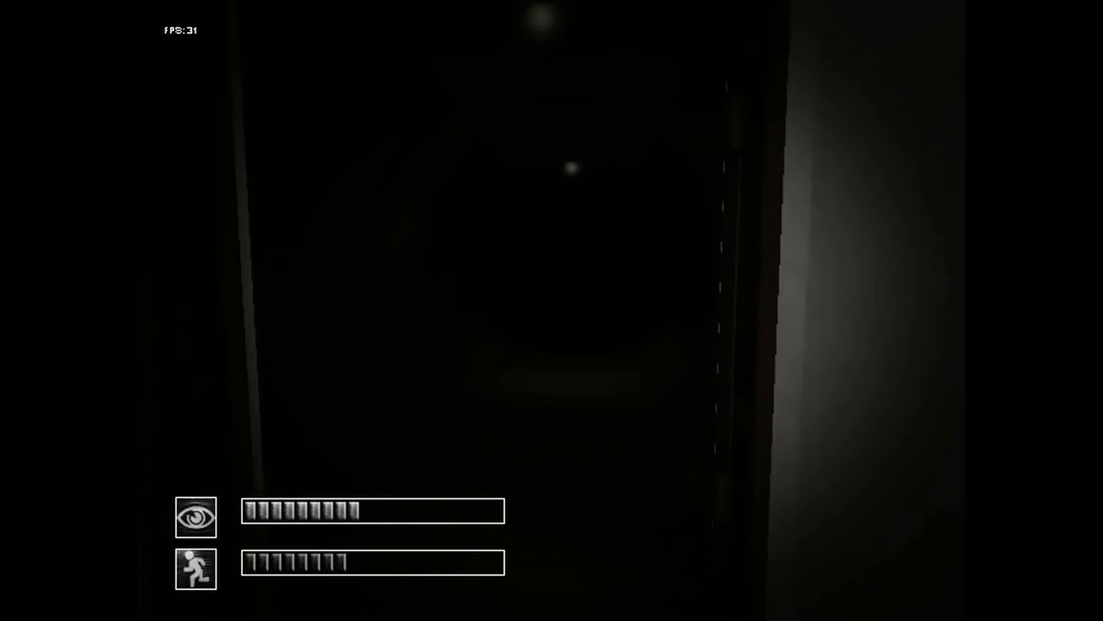
pyautogui.press('w')
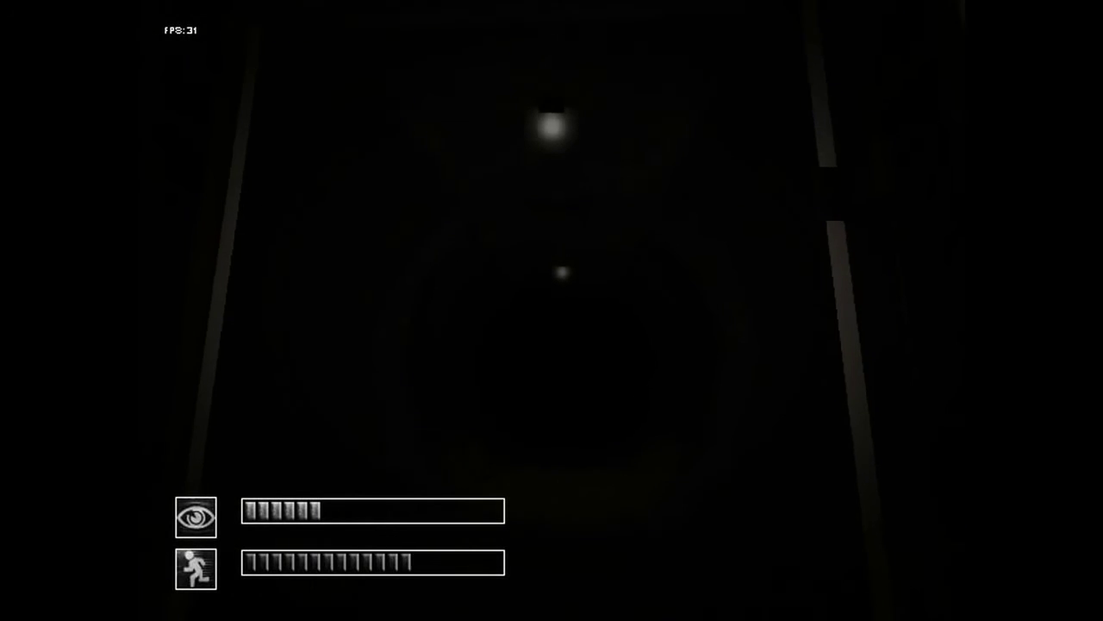
pyautogui.hotkey('shift', 'w')
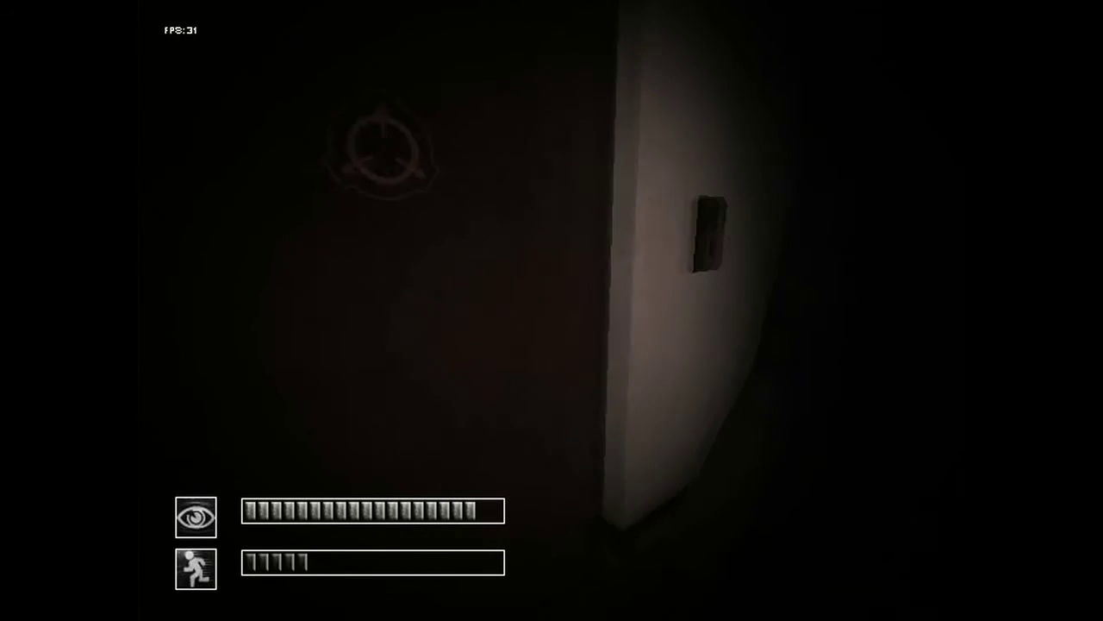
pyautogui.press('w')
pyautogui.press('w')
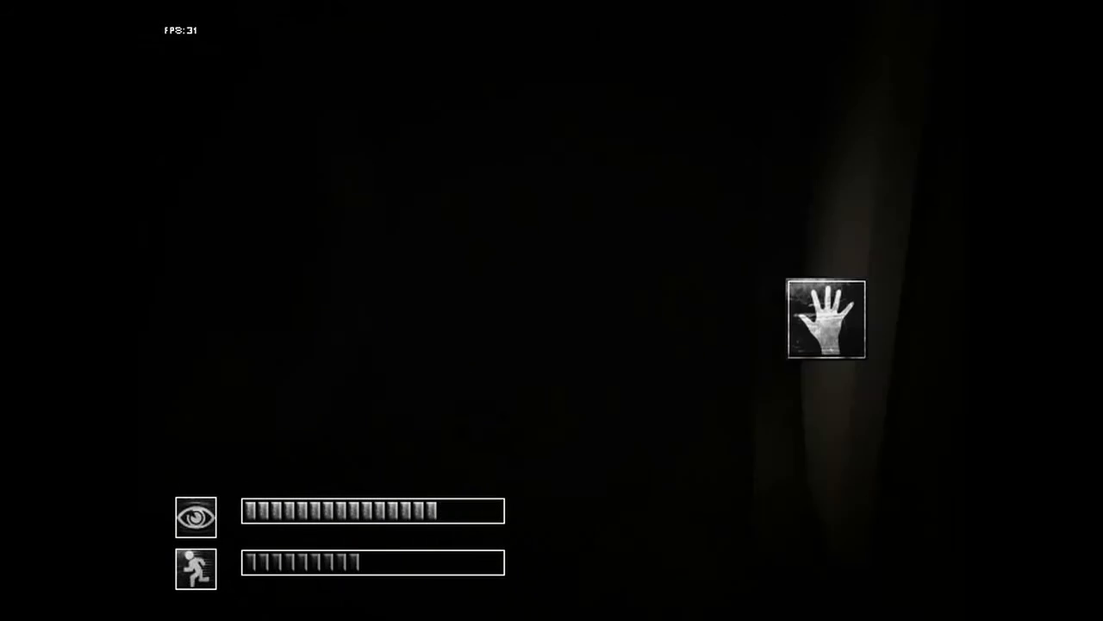
pyautogui.press('w')
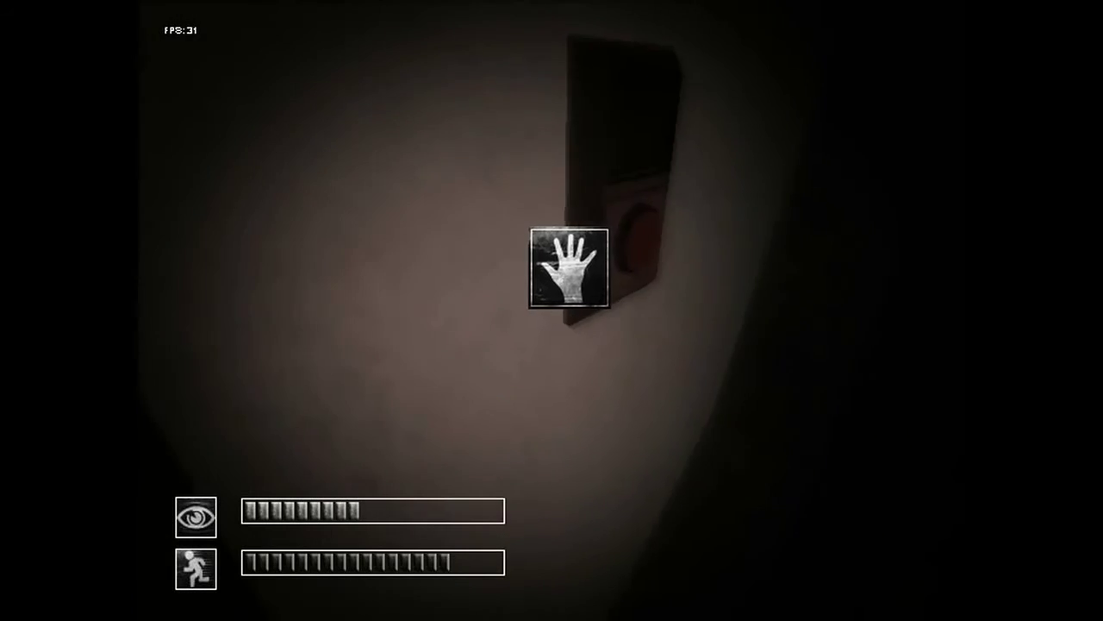
pyautogui.click(551, 310)
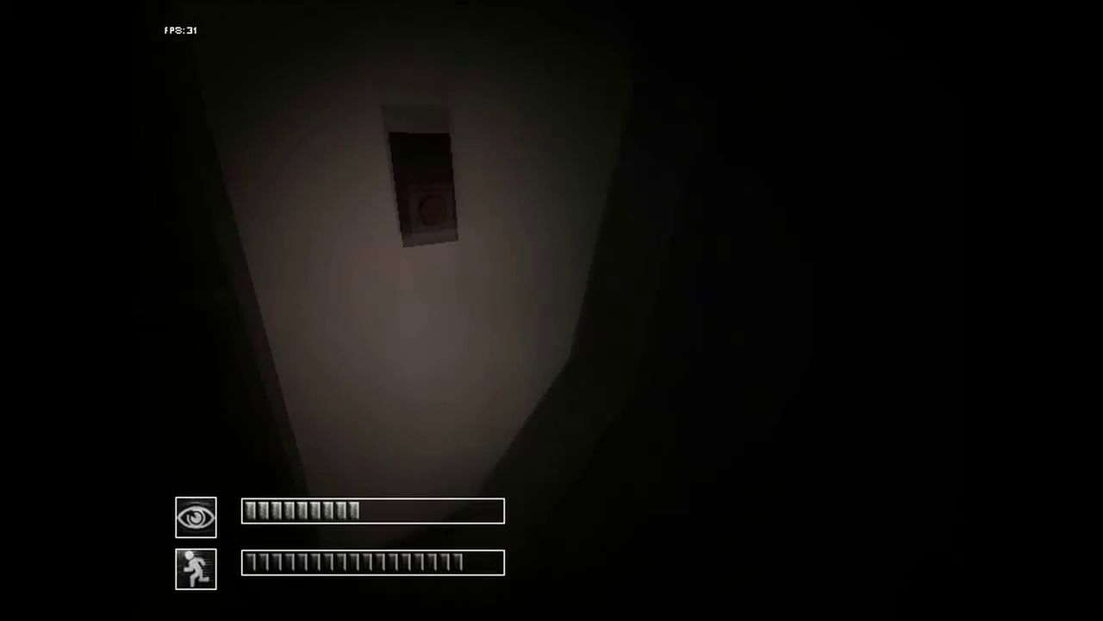
pyautogui.press('w')
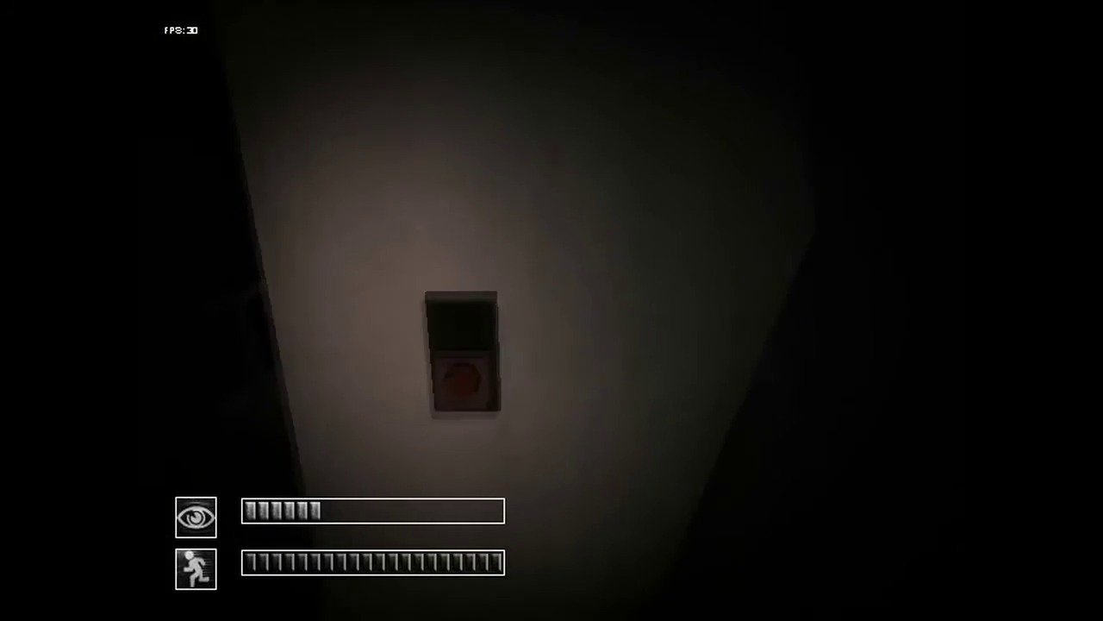